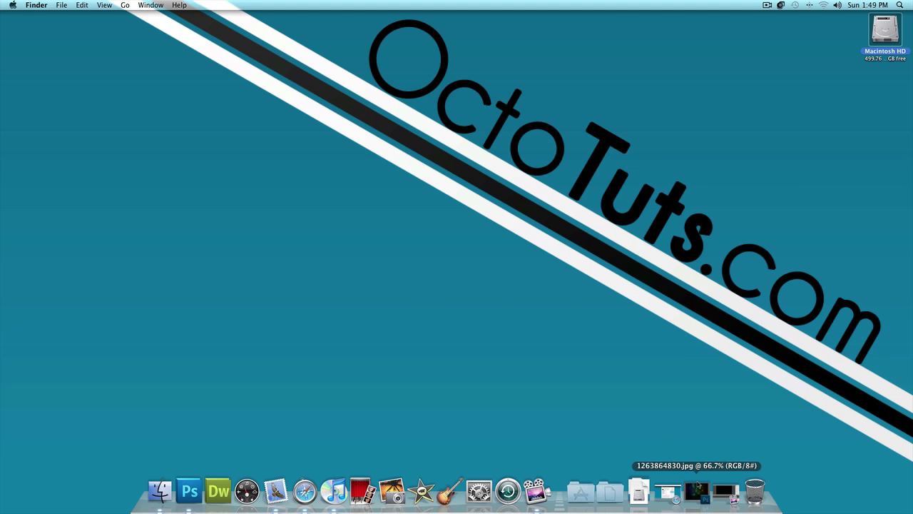
# Create a new blank white 1280×720 px document named outerspacetext beside the nebula image.
pyautogui.click(698, 490)
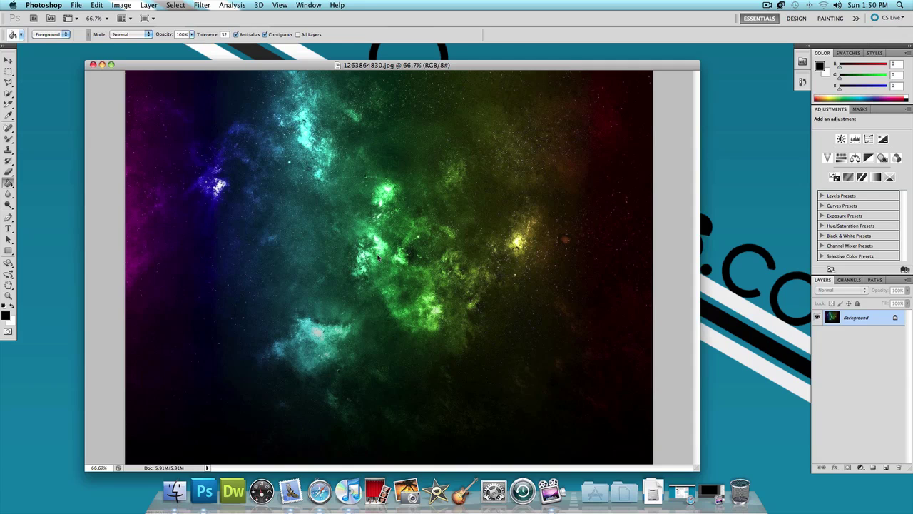
pyautogui.click(76, 5)
pyautogui.click(80, 18)
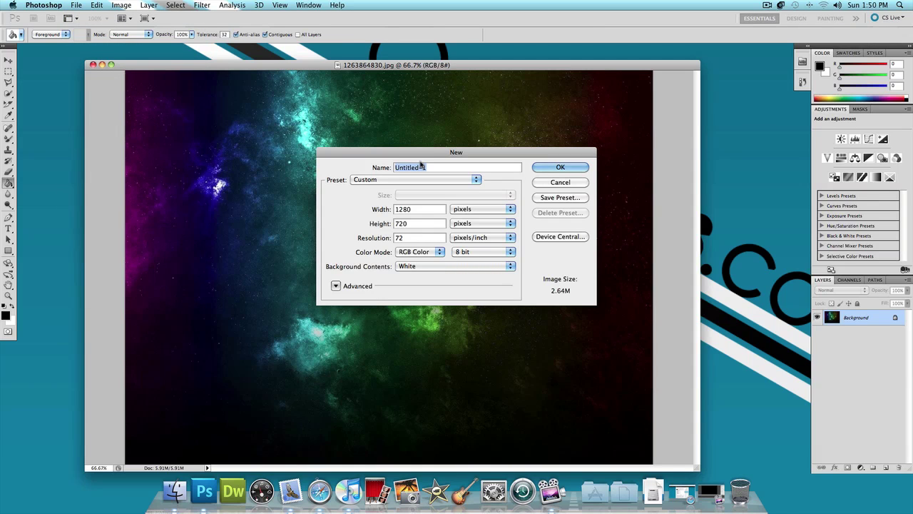
pyautogui.write('outerspacetext')
pyautogui.click(427, 209)
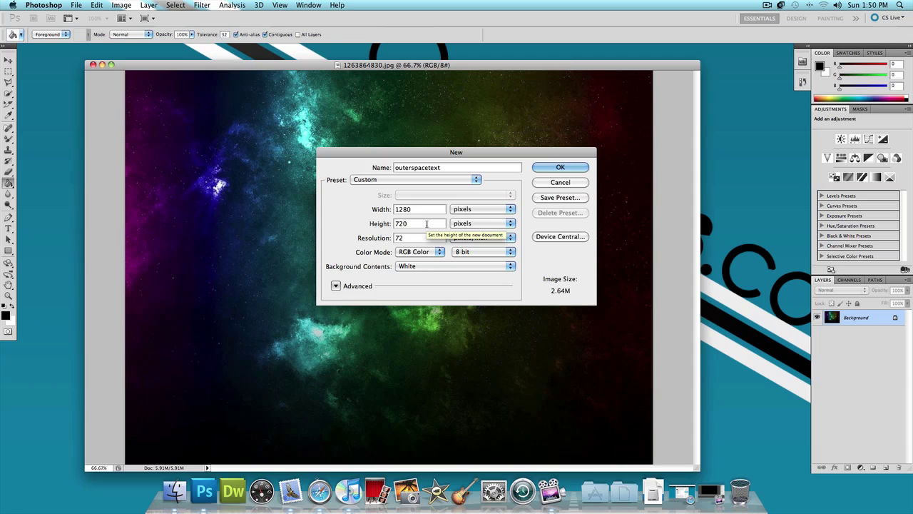
pyautogui.click(571, 168)
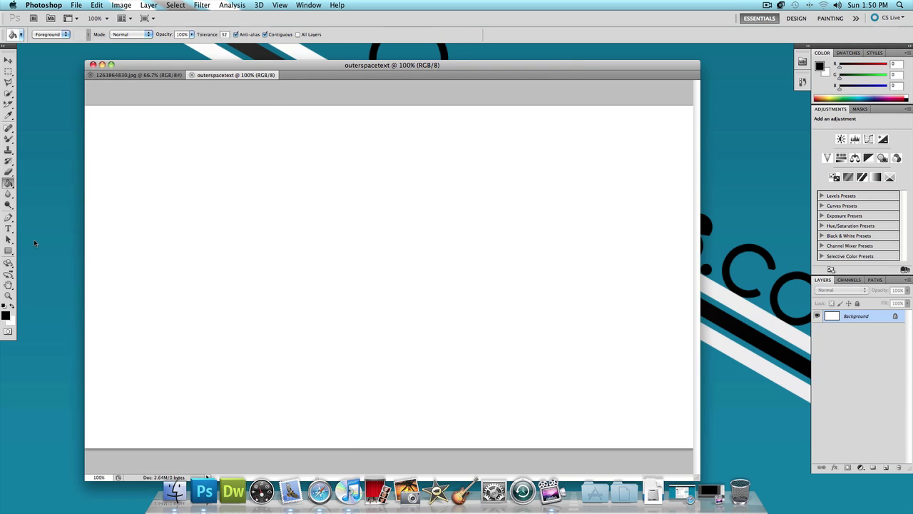
# Type OctoTuts in black 305 pt Impact and drag it to the centre of the canvas.
pyautogui.click(9, 229)
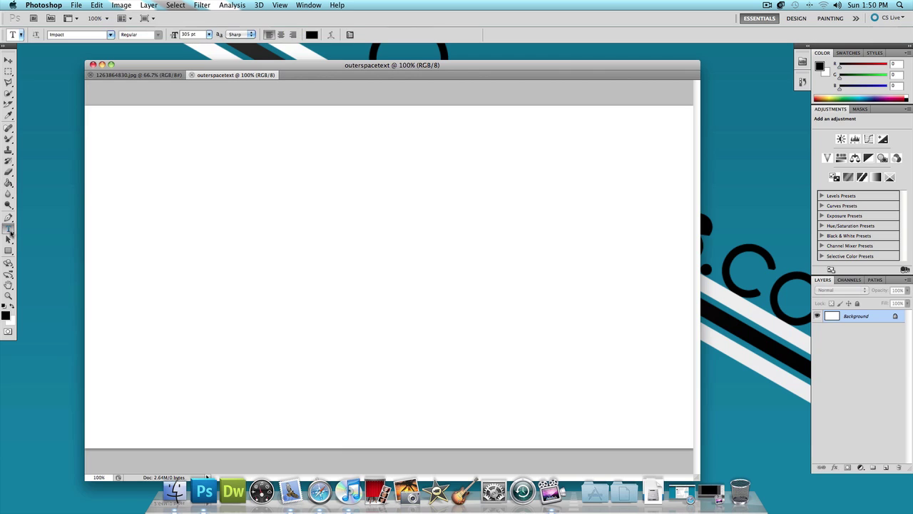
pyautogui.click(232, 246)
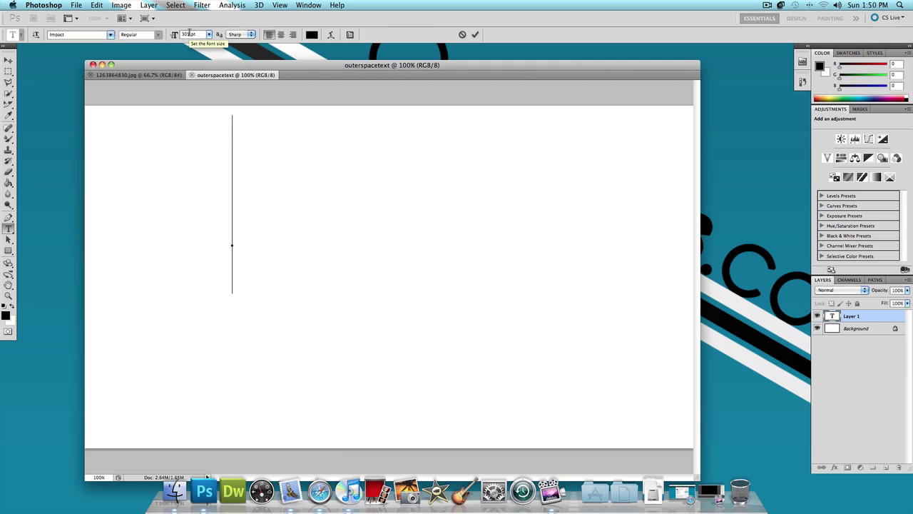
pyautogui.write('OctoTuts')
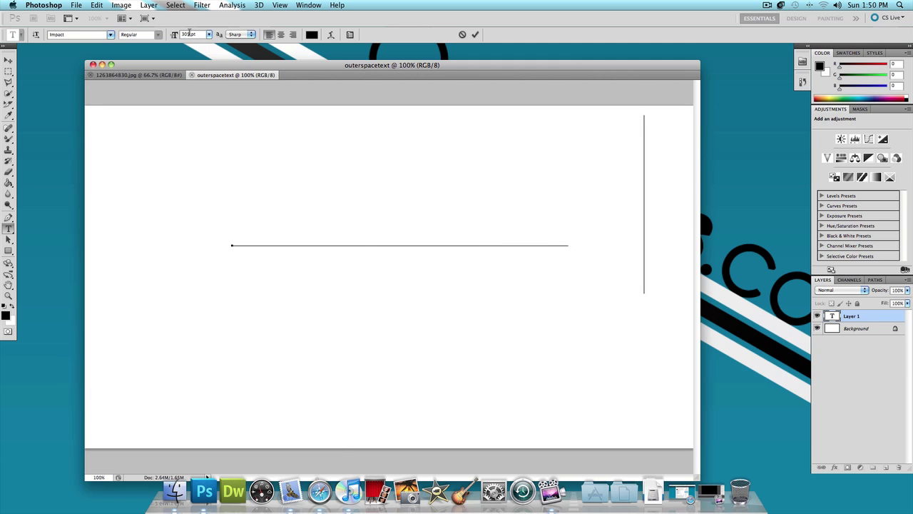
pyautogui.click(9, 62)
pyautogui.moveTo(432, 200); pyautogui.dragTo(329, 260)
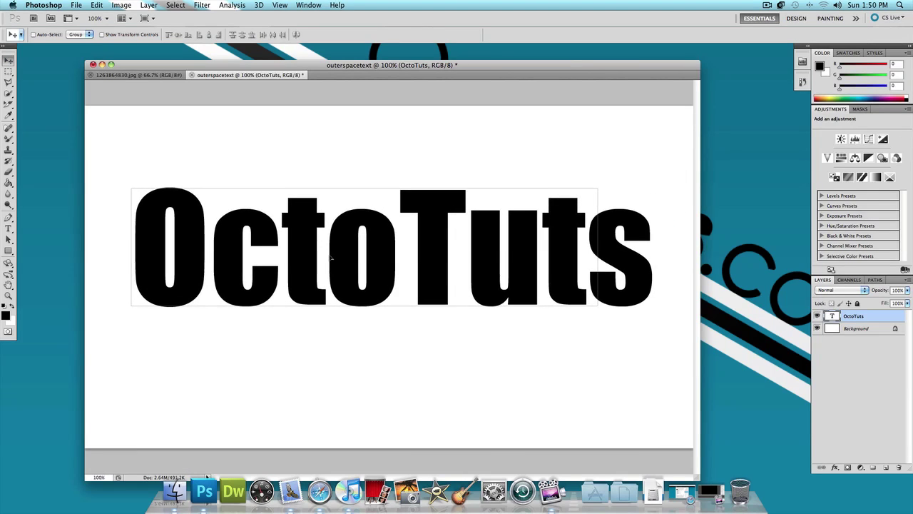
# Enable an Outer Glow on OctoTuts in Normal mode at 100% opacity with black colour.
pyautogui.doubleClick(873, 317)
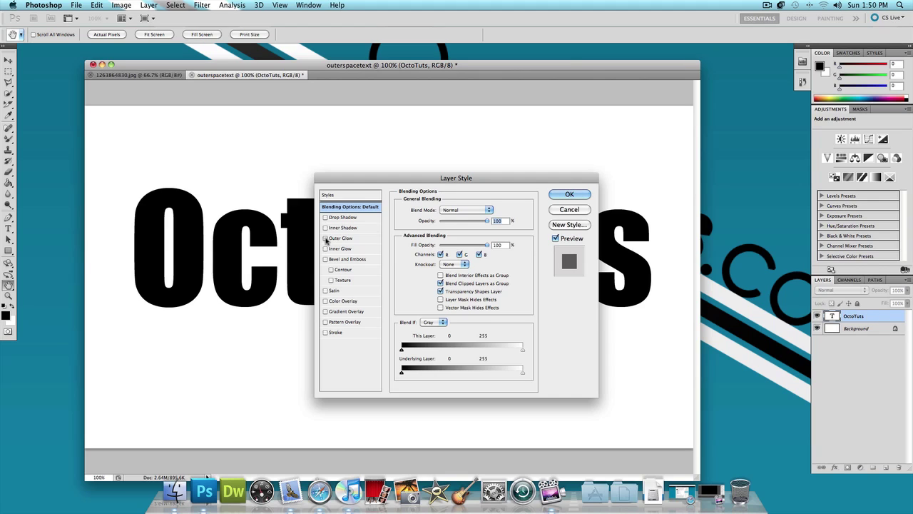
pyautogui.click(338, 239)
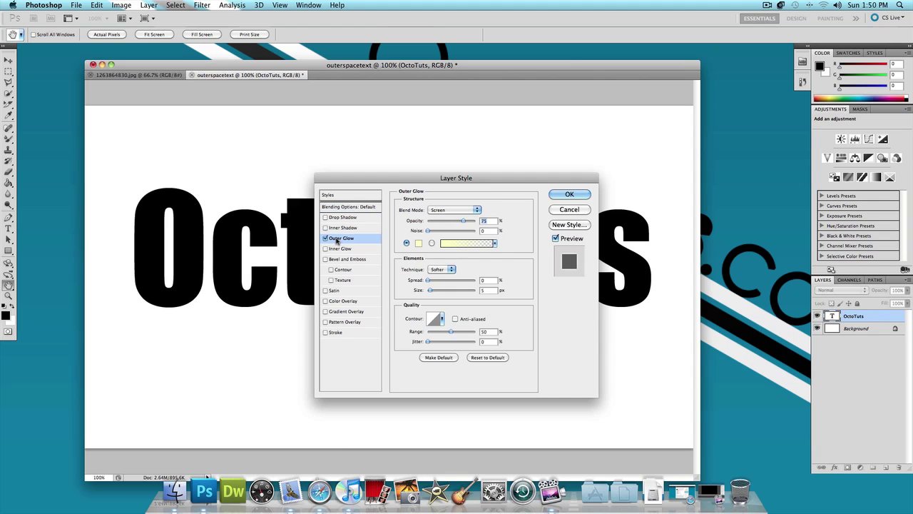
pyautogui.click(460, 214)
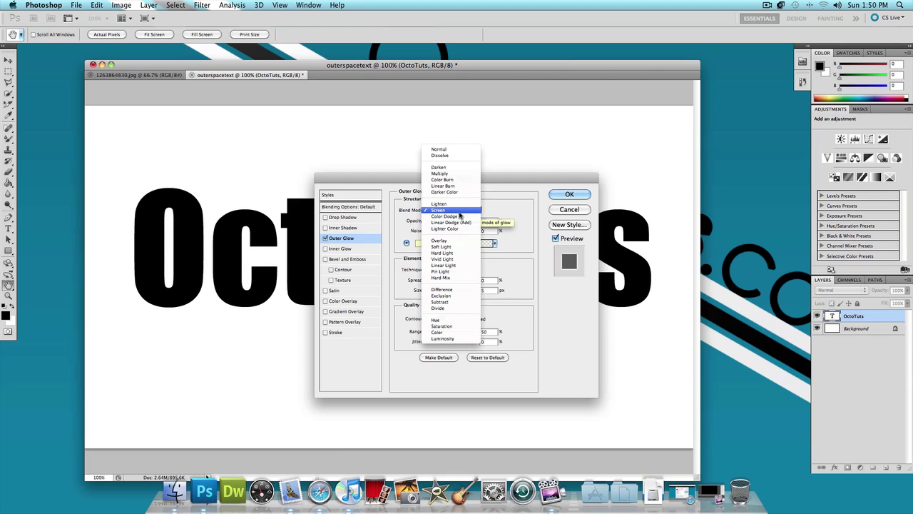
pyautogui.click(457, 149)
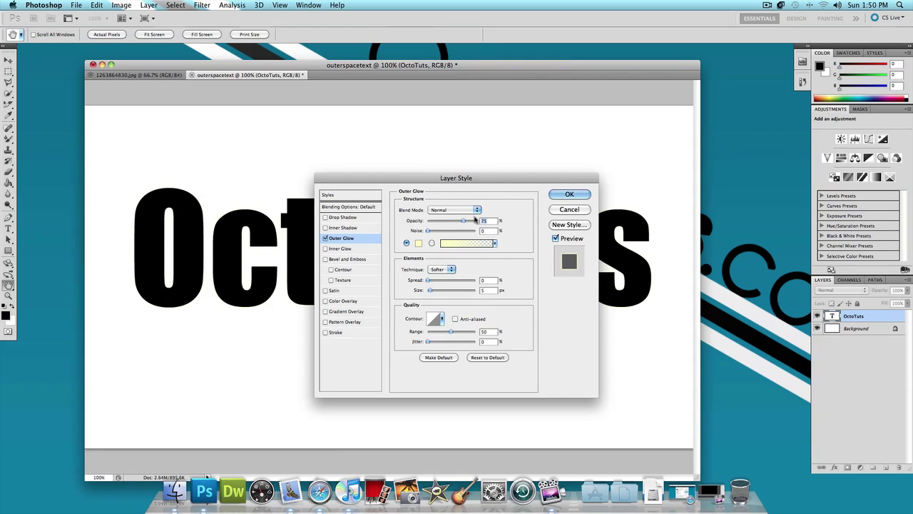
pyautogui.moveTo(465, 221); pyautogui.dragTo(476, 221)
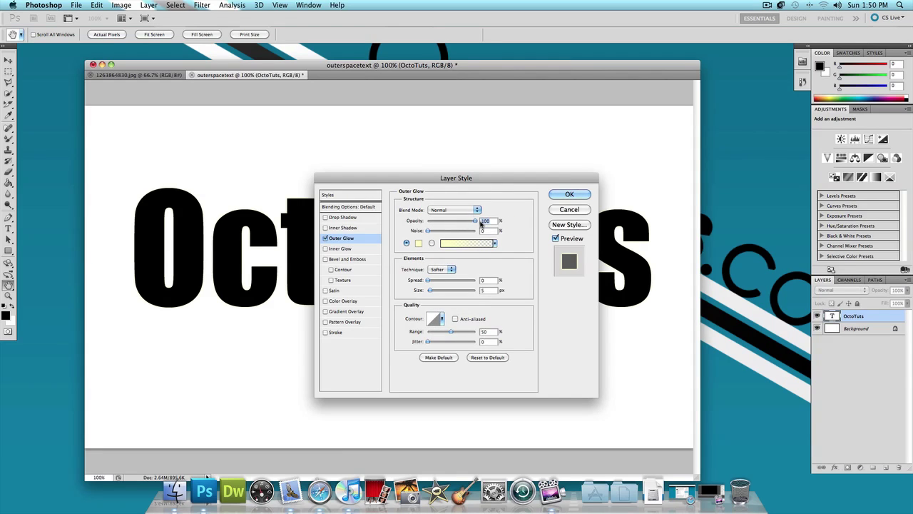
pyautogui.click(418, 243)
pyautogui.moveTo(385, 213); pyautogui.dragTo(332, 284)
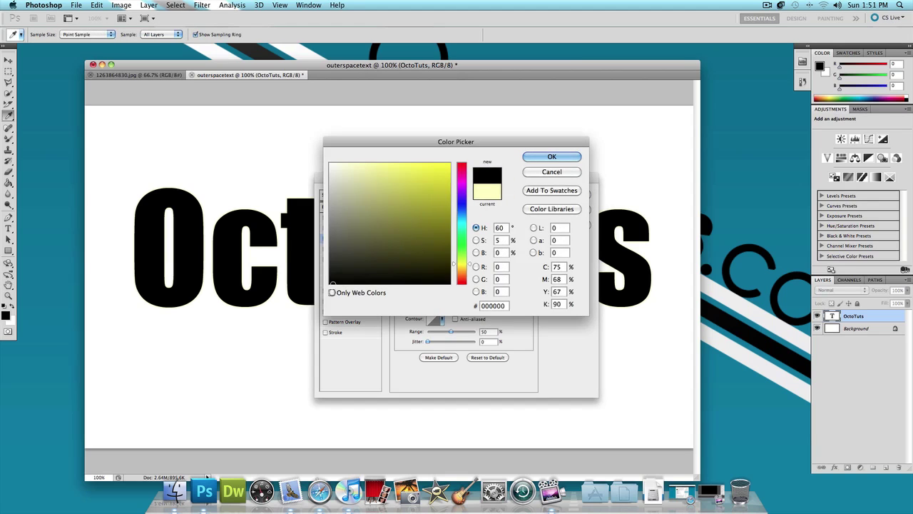
pyautogui.click(551, 157)
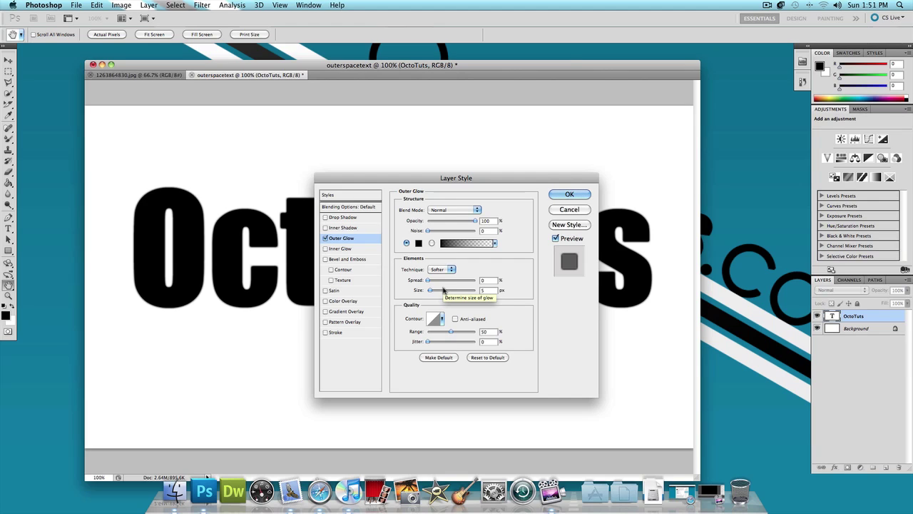
# Set the glow Spread to 30%, Size to 12 px and Range to 100%, and apply it.
pyautogui.doubleClick(483, 280)
pyautogui.write('30')
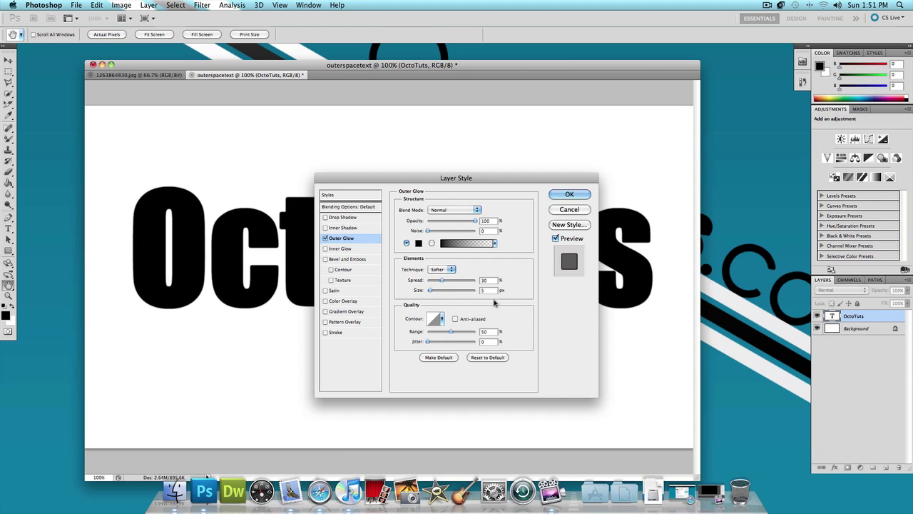
pyautogui.doubleClick(482, 290)
pyautogui.write('12')
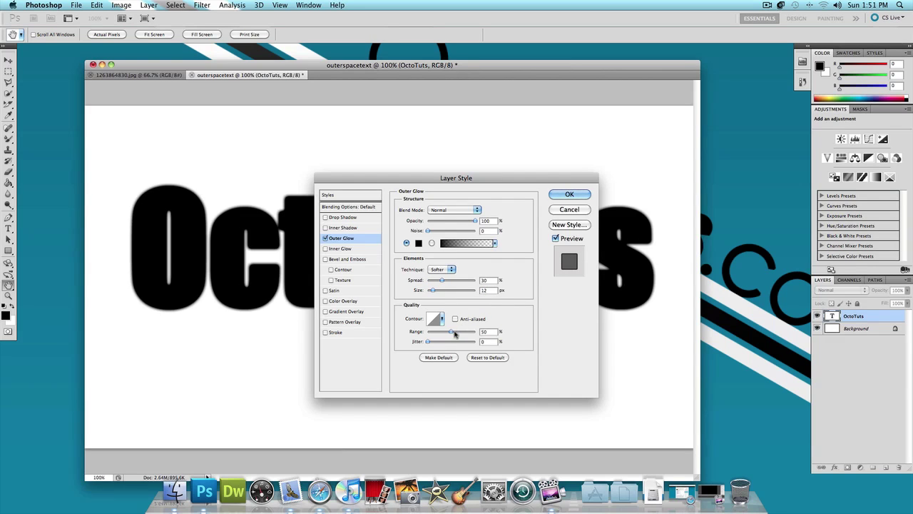
pyautogui.moveTo(451, 334); pyautogui.dragTo(475, 333)
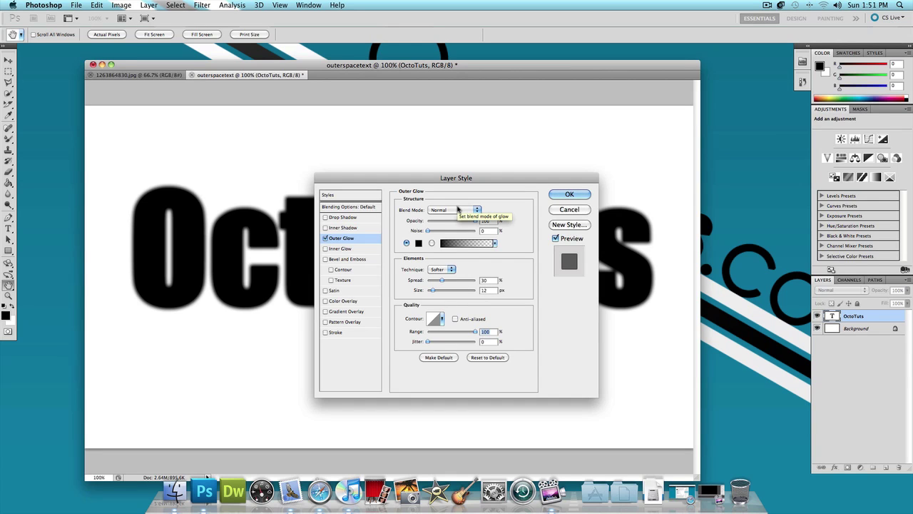
pyautogui.moveTo(497, 186); pyautogui.dragTo(871, 212)
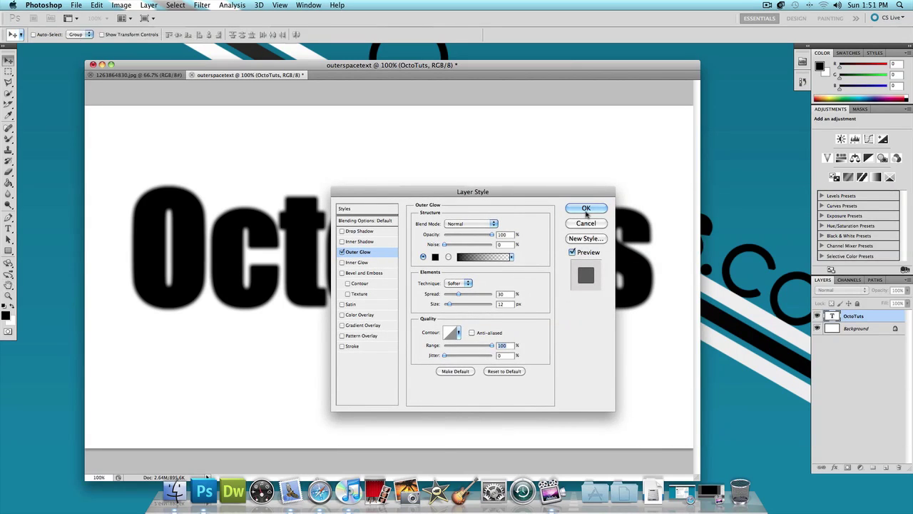
pyautogui.click(584, 206)
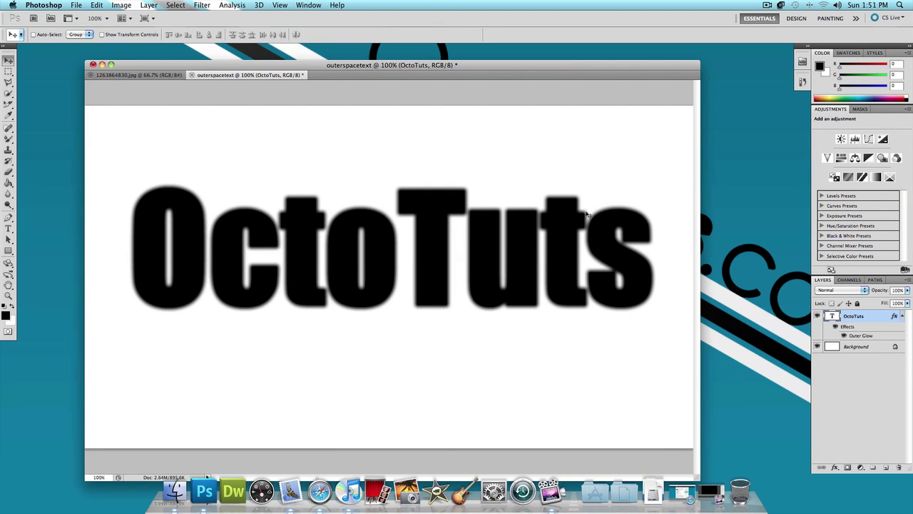
# Drag the nebula image into outerspacetext as Layer 1 and set its blend mode to Screen.
pyautogui.moveTo(127, 75); pyautogui.dragTo(35, 75)
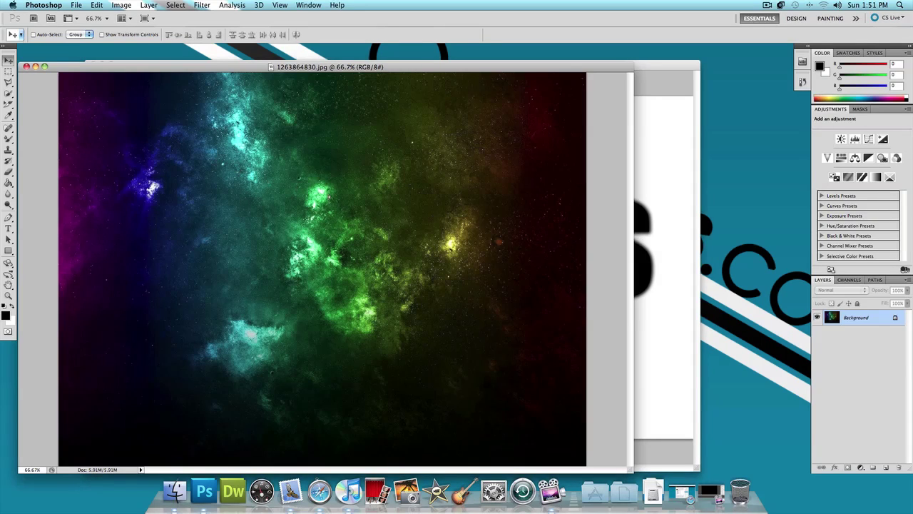
pyautogui.moveTo(236, 235); pyautogui.dragTo(299, 209)
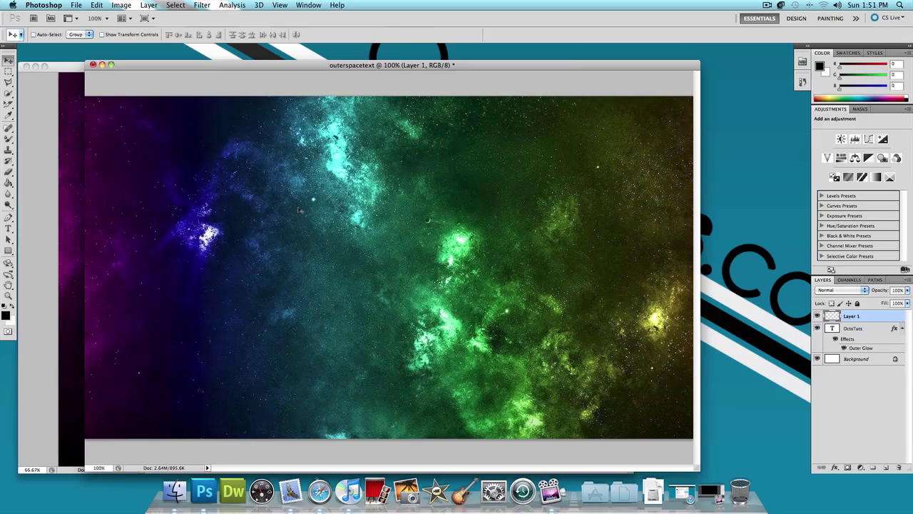
pyautogui.click(836, 290)
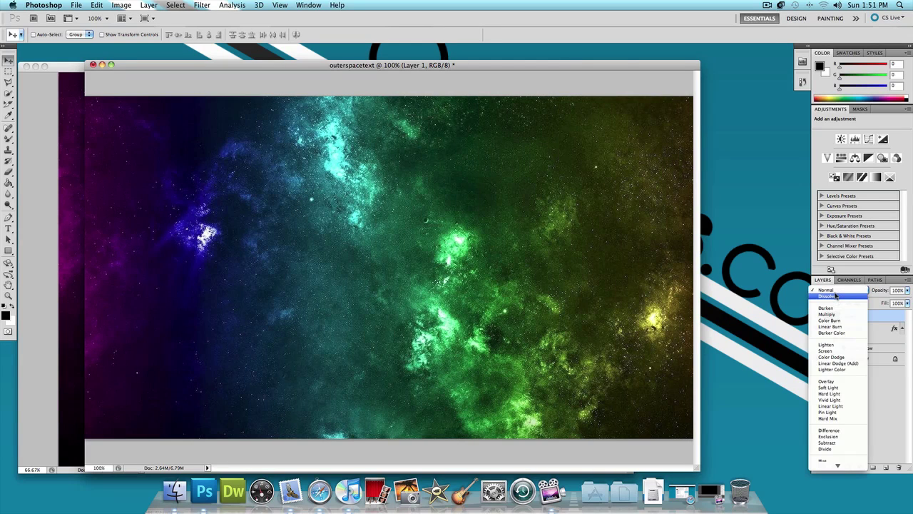
pyautogui.click(825, 350)
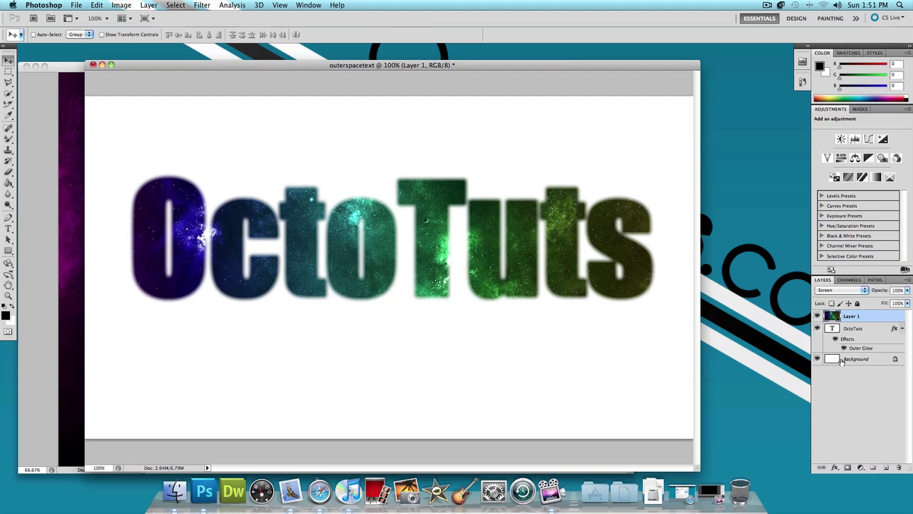
# Paint Bucket the Background layer with bright blue (R0 G72 B255).
pyautogui.click(840, 360)
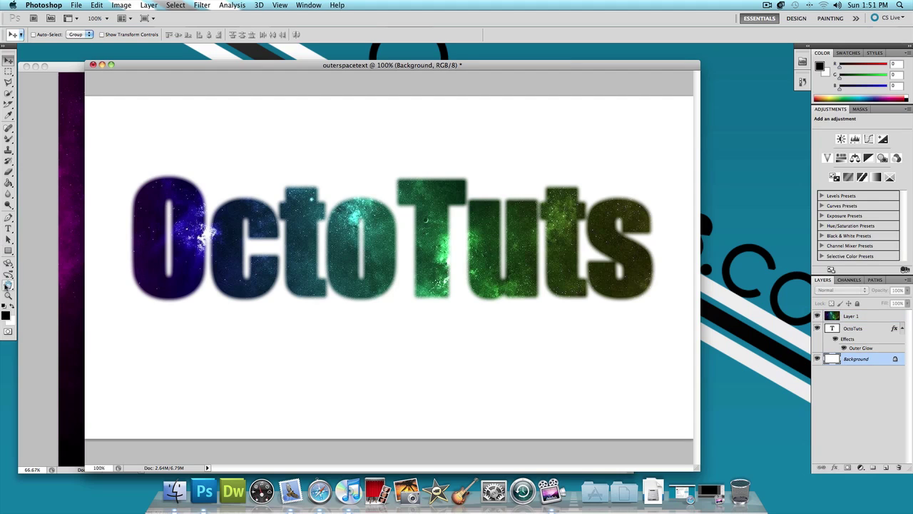
pyautogui.click(5, 314)
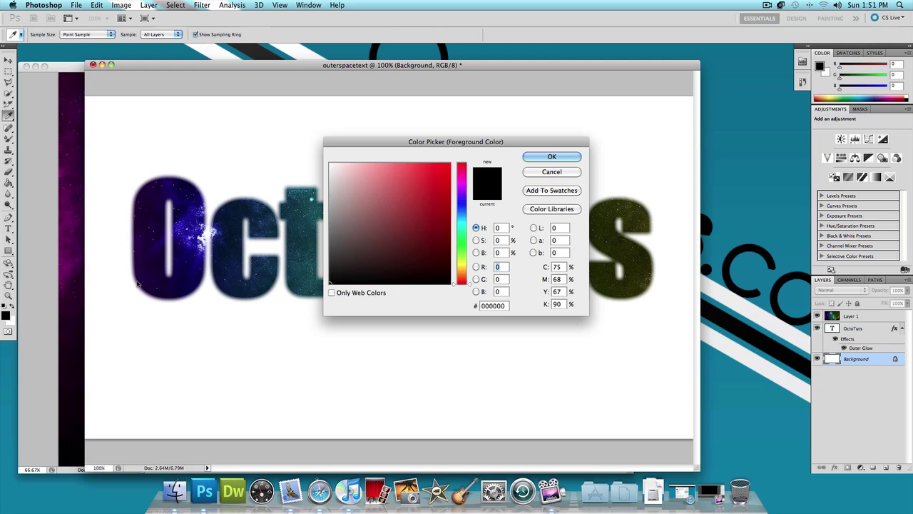
pyautogui.click(461, 209)
pyautogui.click(450, 163)
pyautogui.click(552, 157)
pyautogui.click(8, 182)
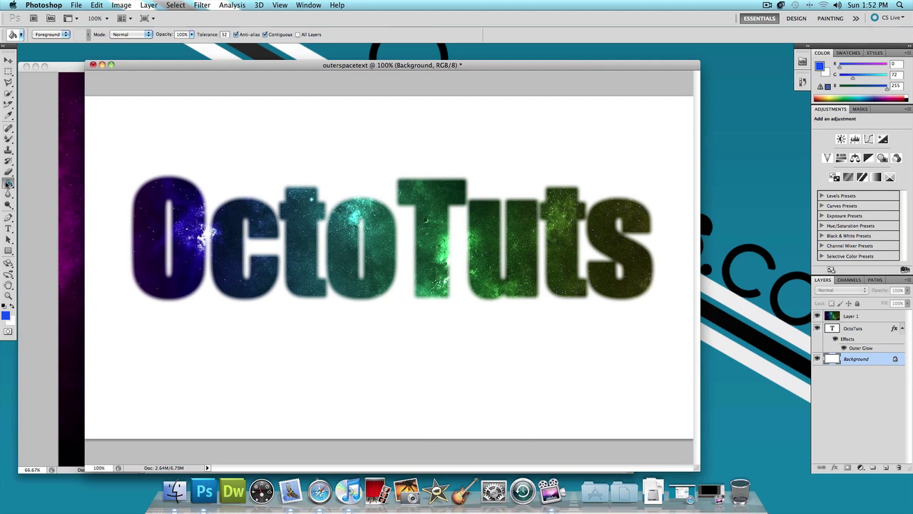
pyautogui.click(217, 157)
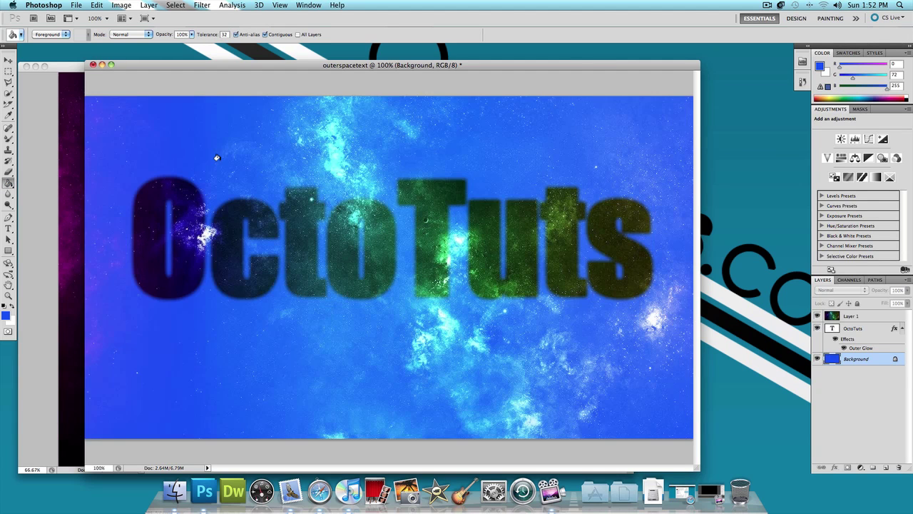
# Clip Layer 1 to the OctoTuts text, then move the text lower and to the right.
pyautogui.rightClick(857, 316)
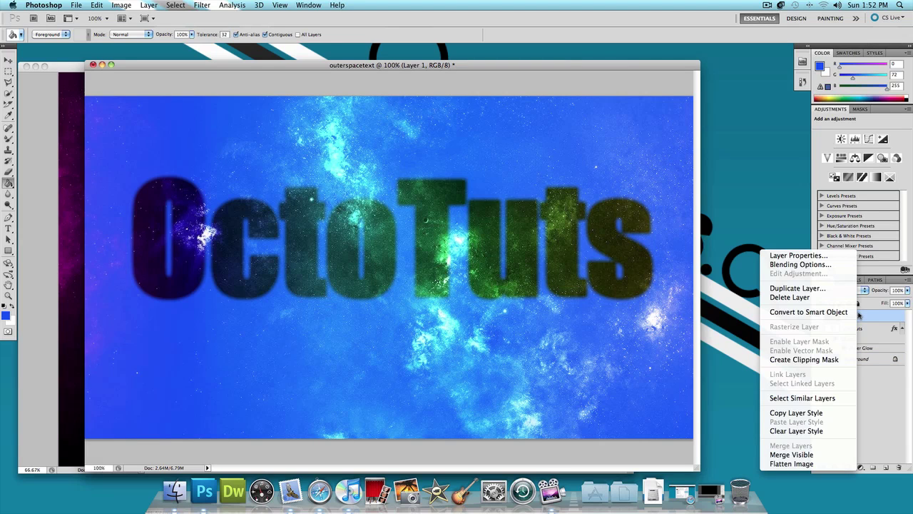
pyautogui.click(816, 359)
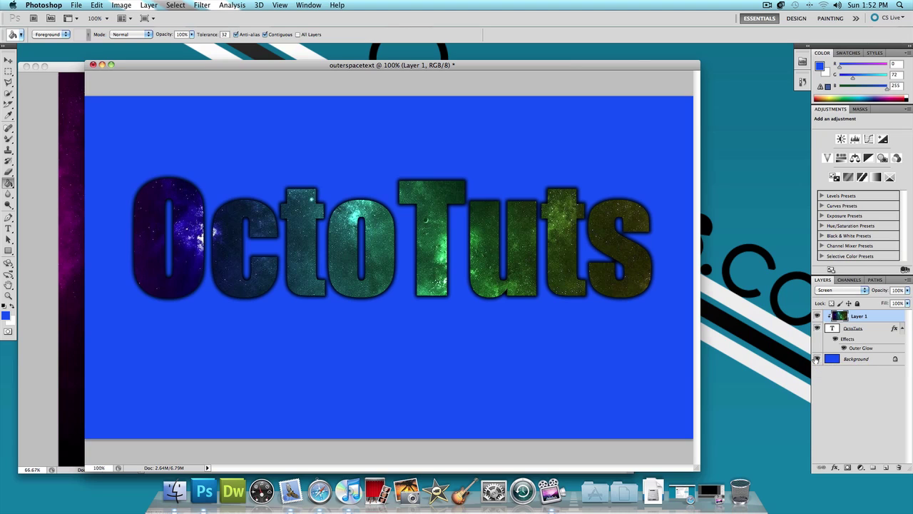
pyautogui.click(831, 330)
pyautogui.click(8, 59)
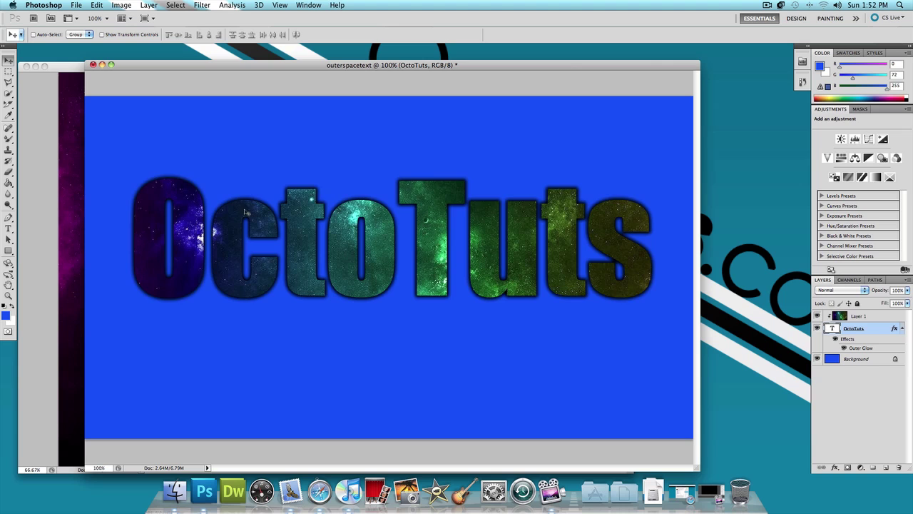
pyautogui.moveTo(309, 232); pyautogui.dragTo(339, 255)
# Repaint the Background magenta (ea00ff) with the Paint Bucket, then minimize both document windows.
pyautogui.click(843, 360)
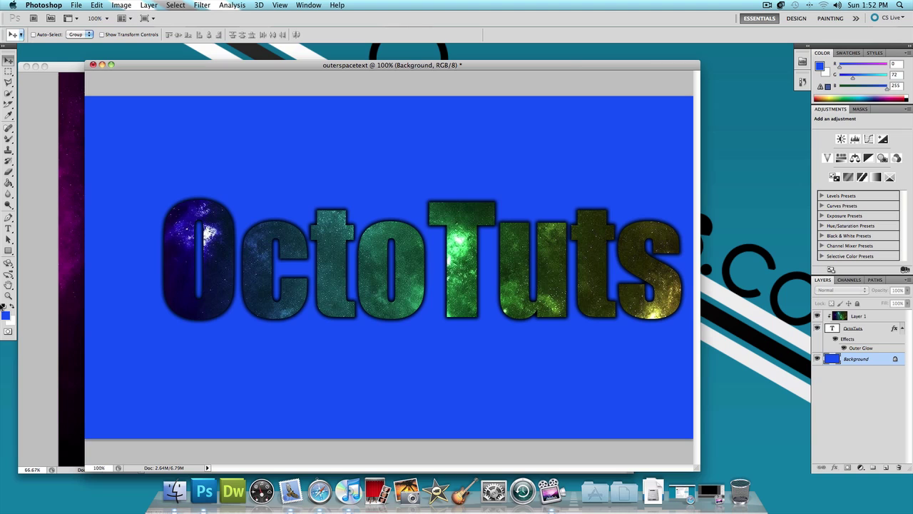
pyautogui.click(7, 314)
pyautogui.moveTo(460, 208); pyautogui.dragTo(460, 184)
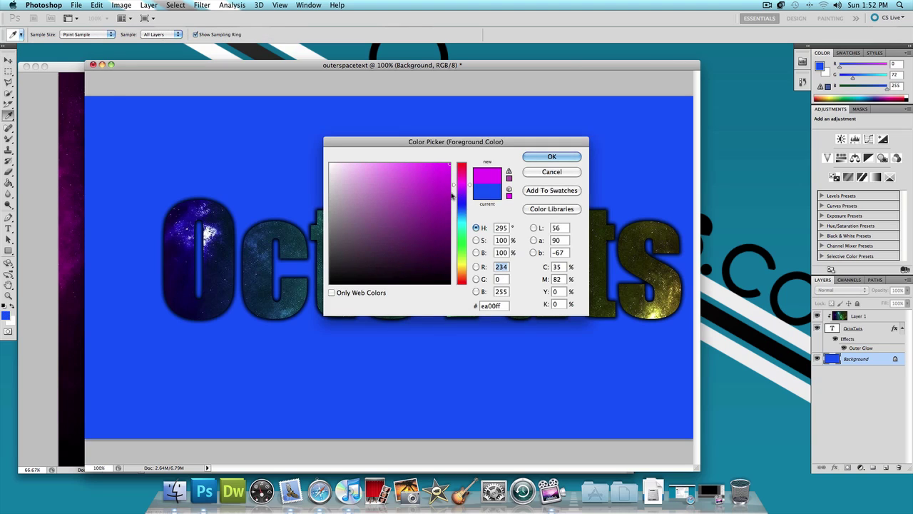
pyautogui.click(527, 158)
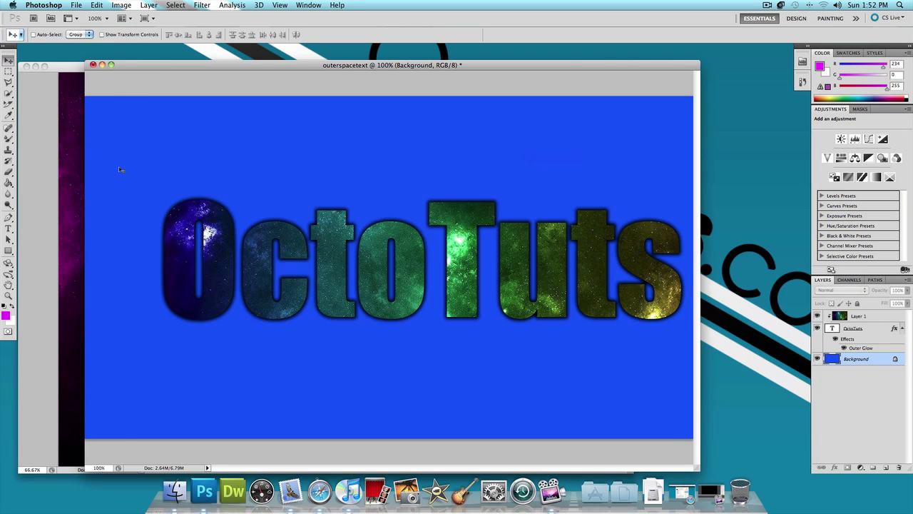
pyautogui.click(8, 184)
pyautogui.click(188, 184)
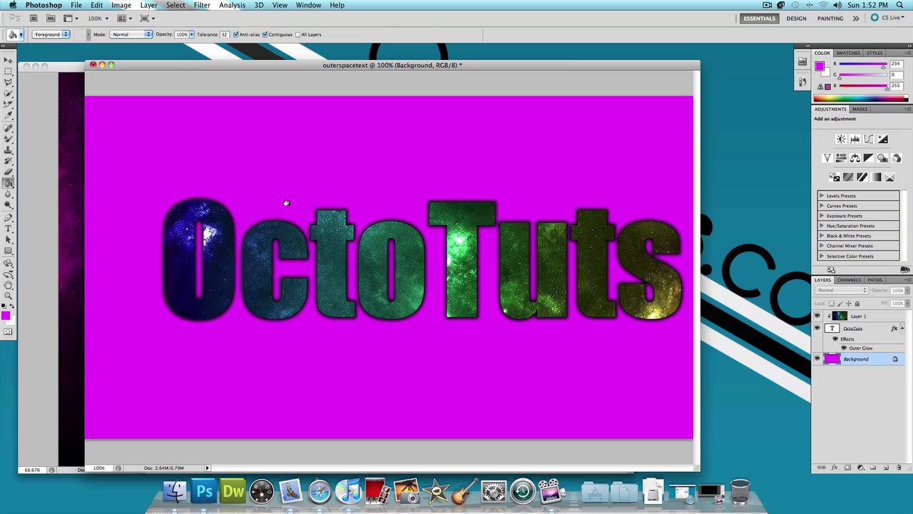
pyautogui.click(103, 65)
pyautogui.click(35, 67)
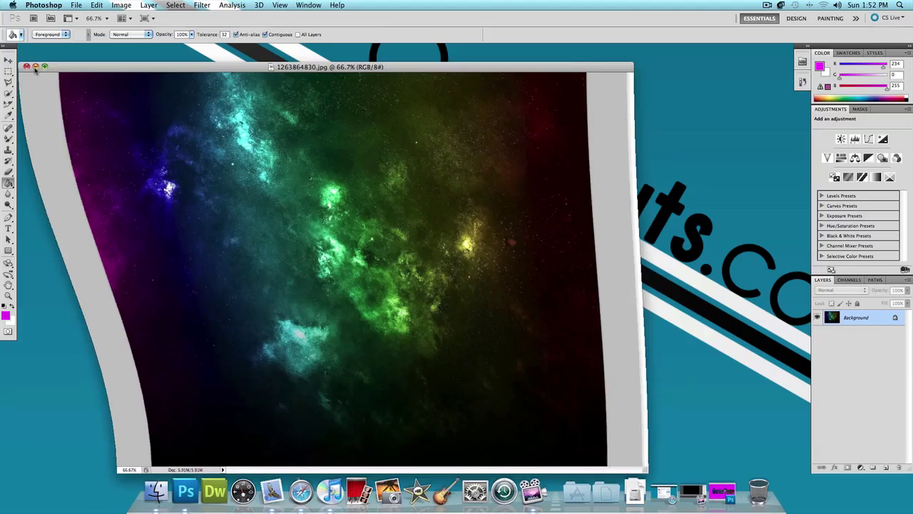